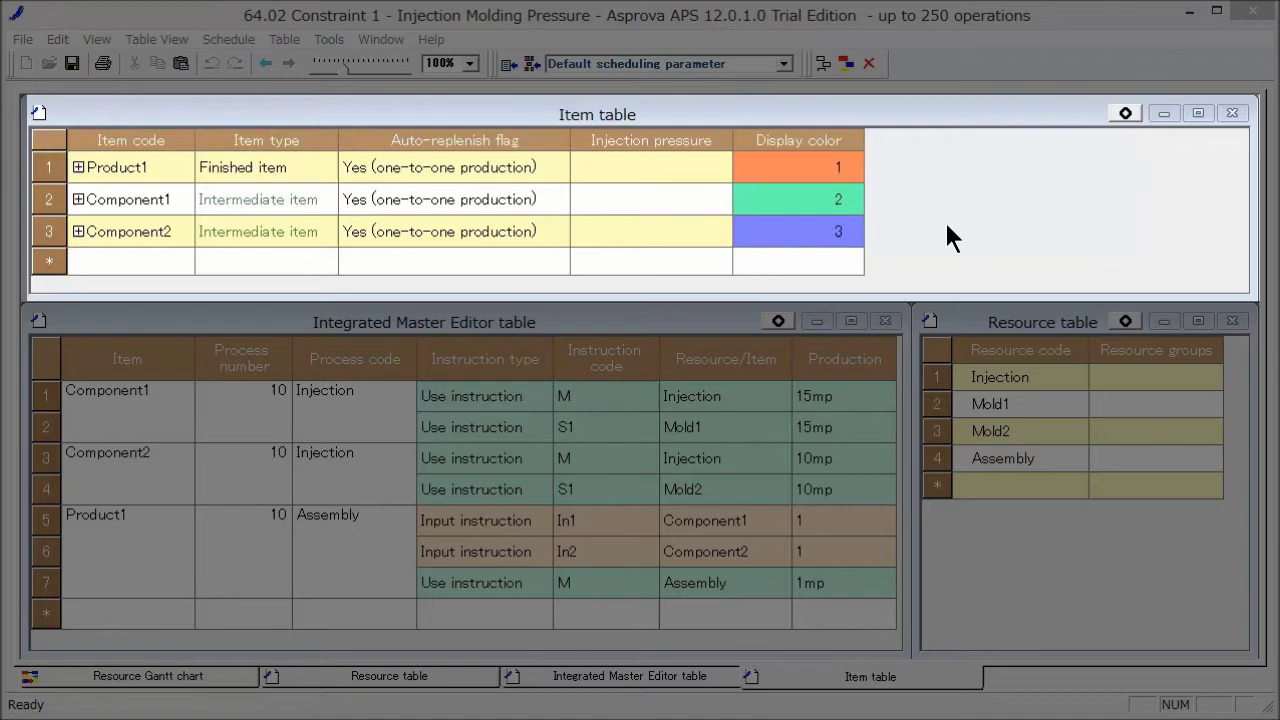
# Step: Enter injection pressures of 50 for Component1 and 200 for Component2 in the Item table
pyautogui.click(712, 210)
pyautogui.write('50')
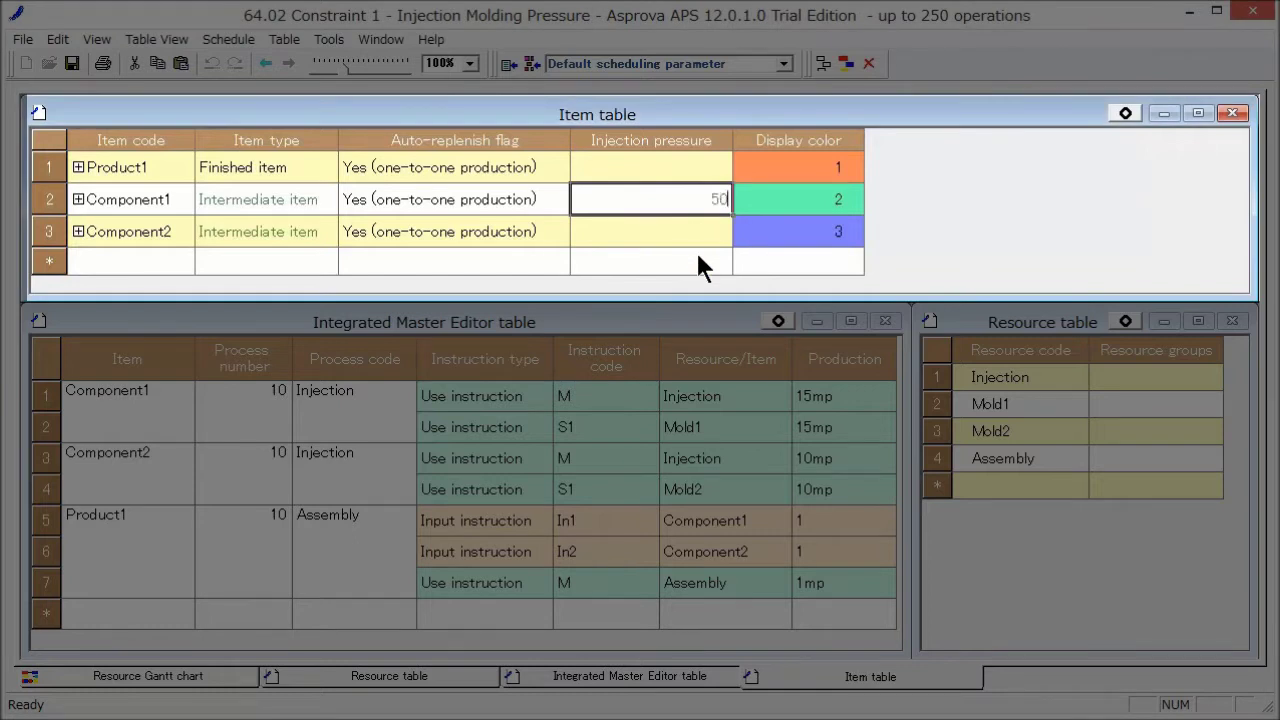
pyautogui.press('Return')
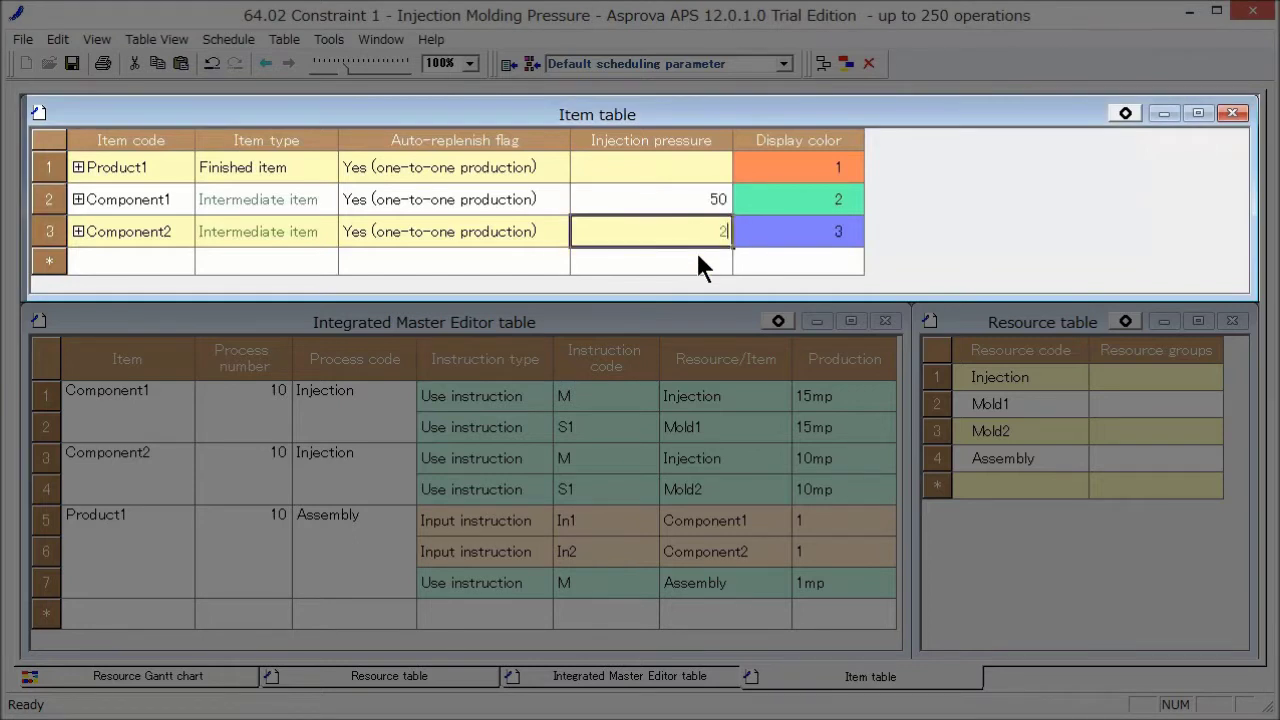
pyautogui.write('200')
pyautogui.press('Return')
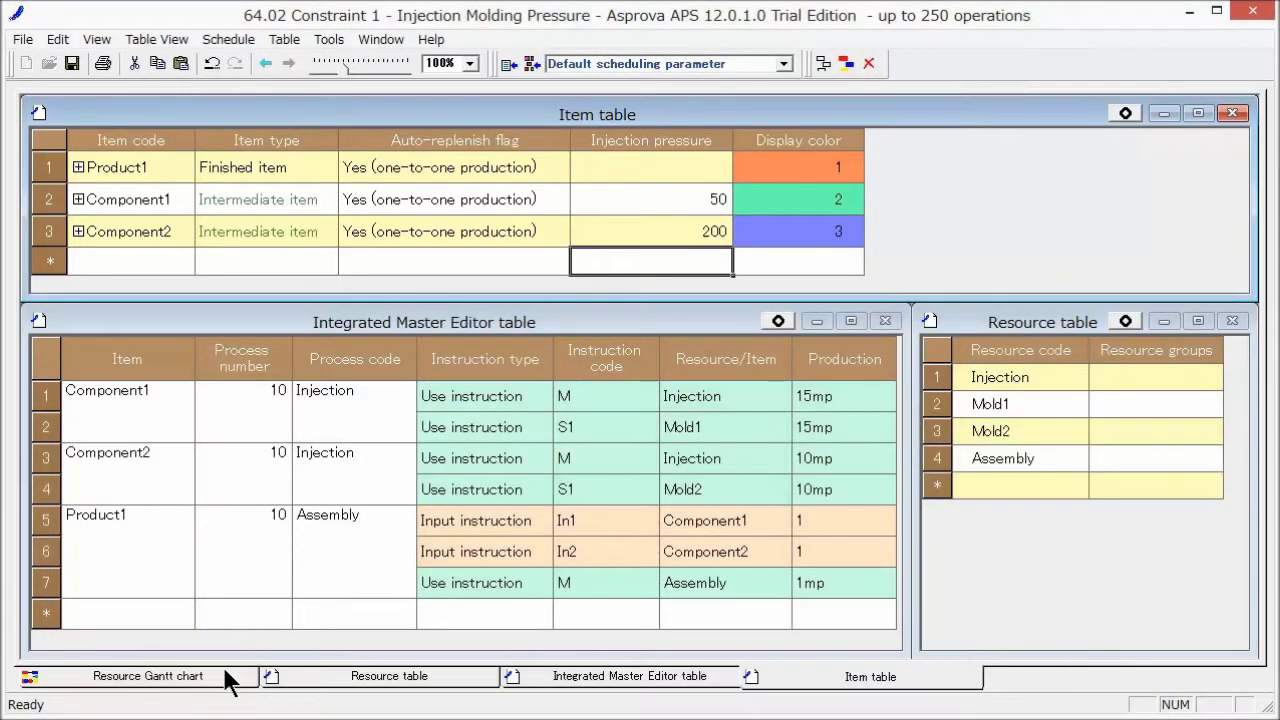
# Step: In the maximized Resource Gantt chart, set Injection's pressureMin 0 and pressureMax 50, then reschedule
pyautogui.rightClick(225, 673)
pyautogui.click(246, 624)
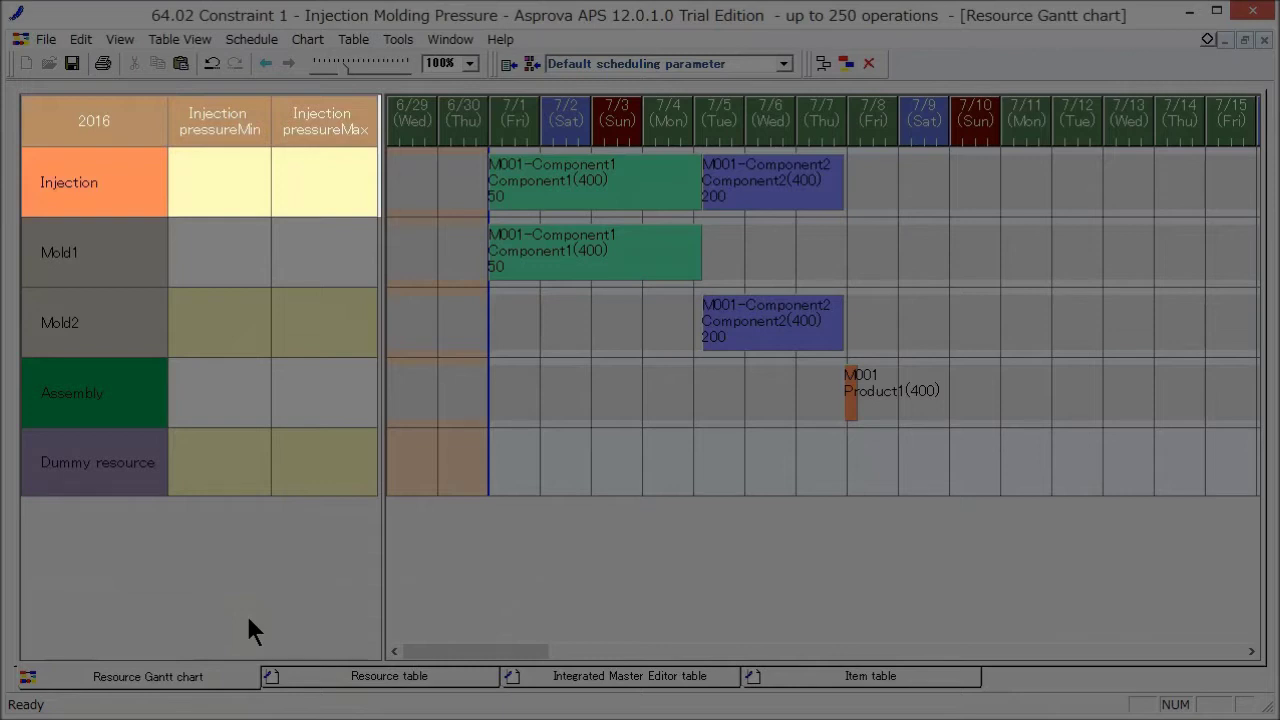
pyautogui.click(218, 196)
pyautogui.write('0')
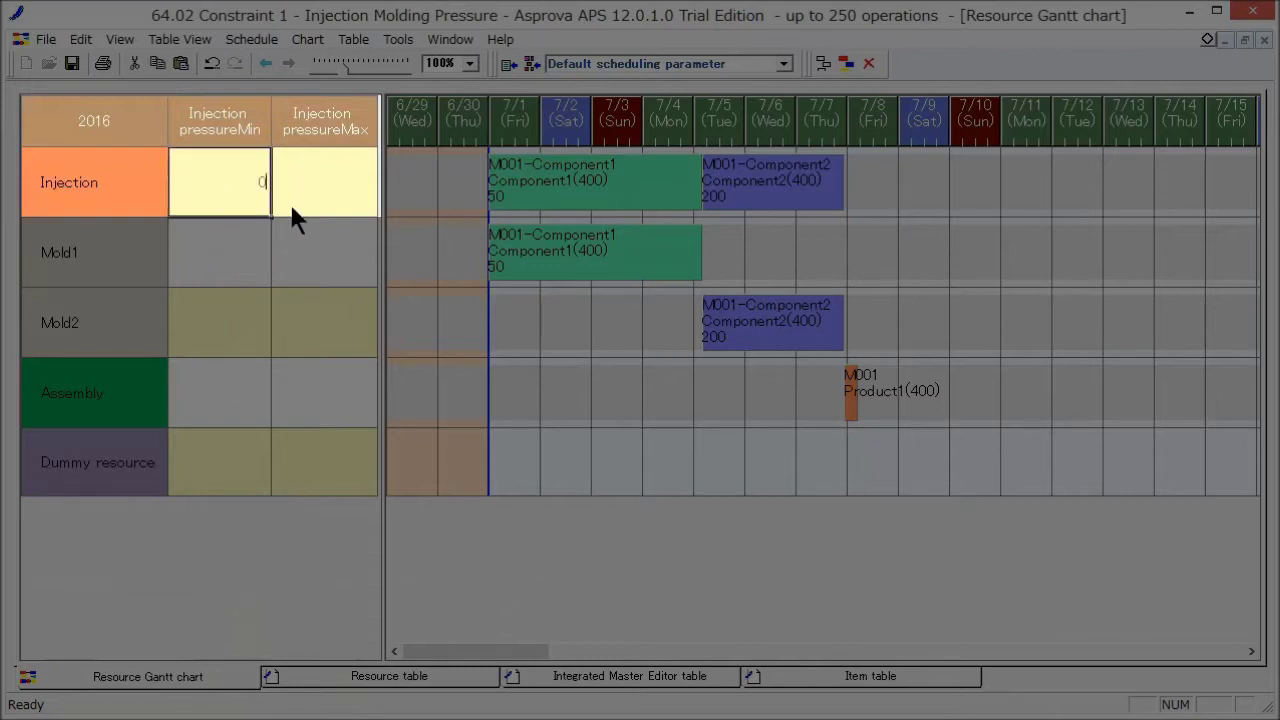
pyautogui.press('Tab')
pyautogui.write('50')
pyautogui.click(320, 278)
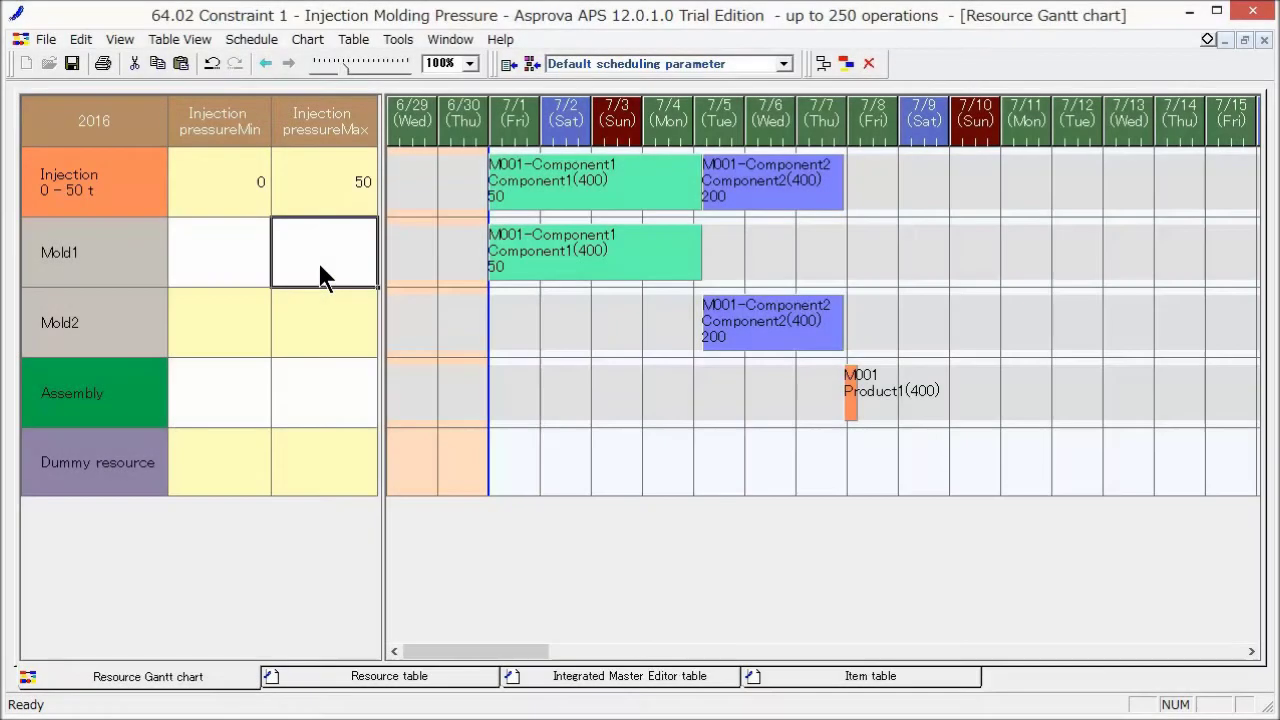
pyautogui.click(846, 62)
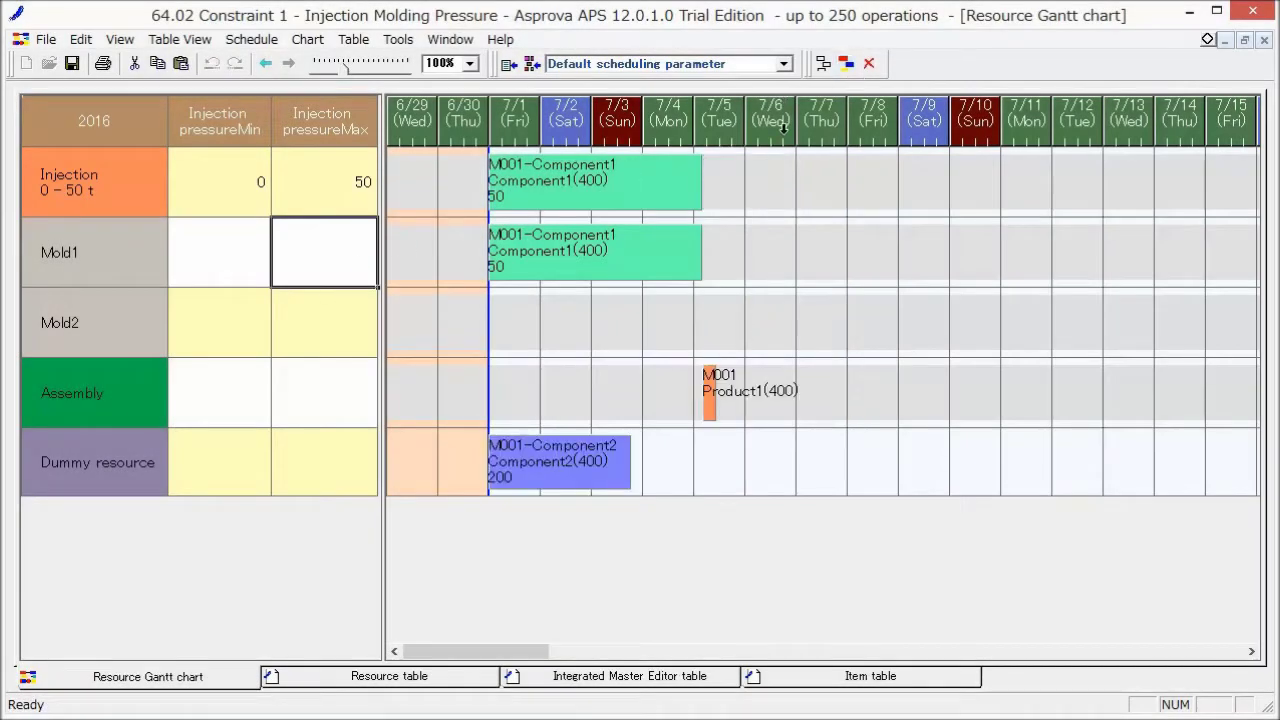
pyautogui.click(578, 446)
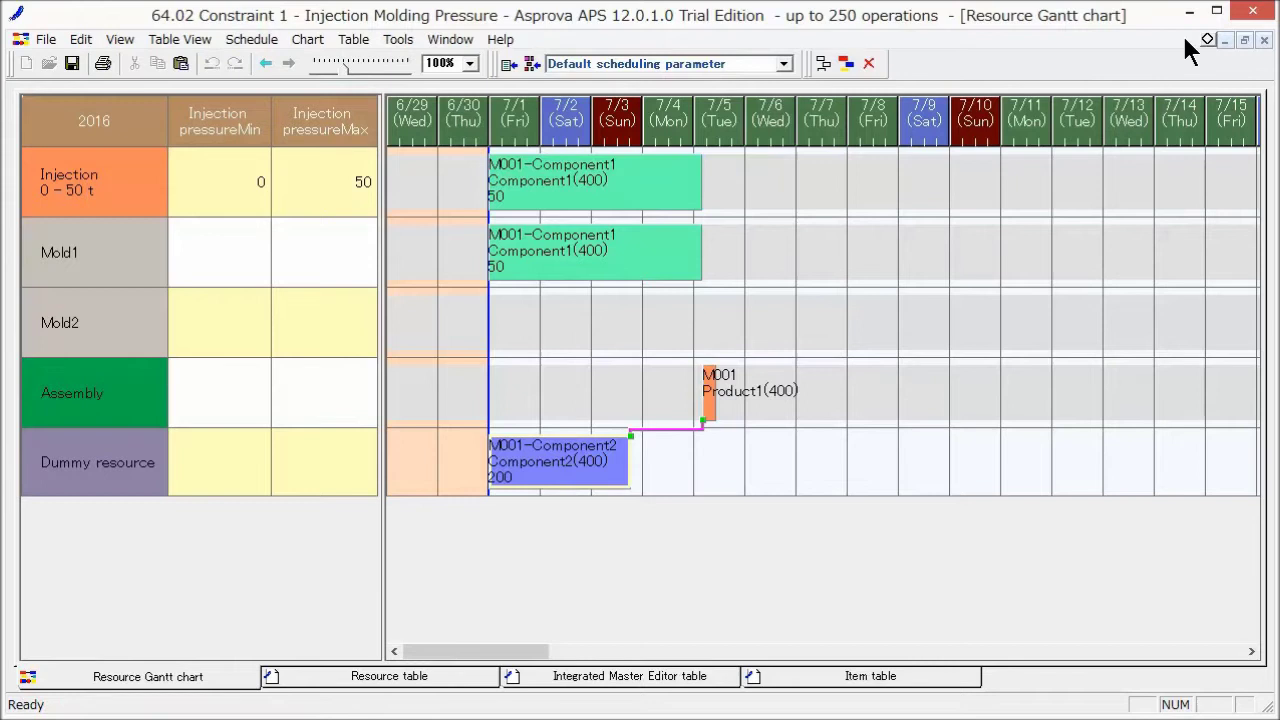
# Step: Copy the Injection resource row and insert three copies below Assembly
pyautogui.click(1224, 39)
pyautogui.rightClick(934, 376)
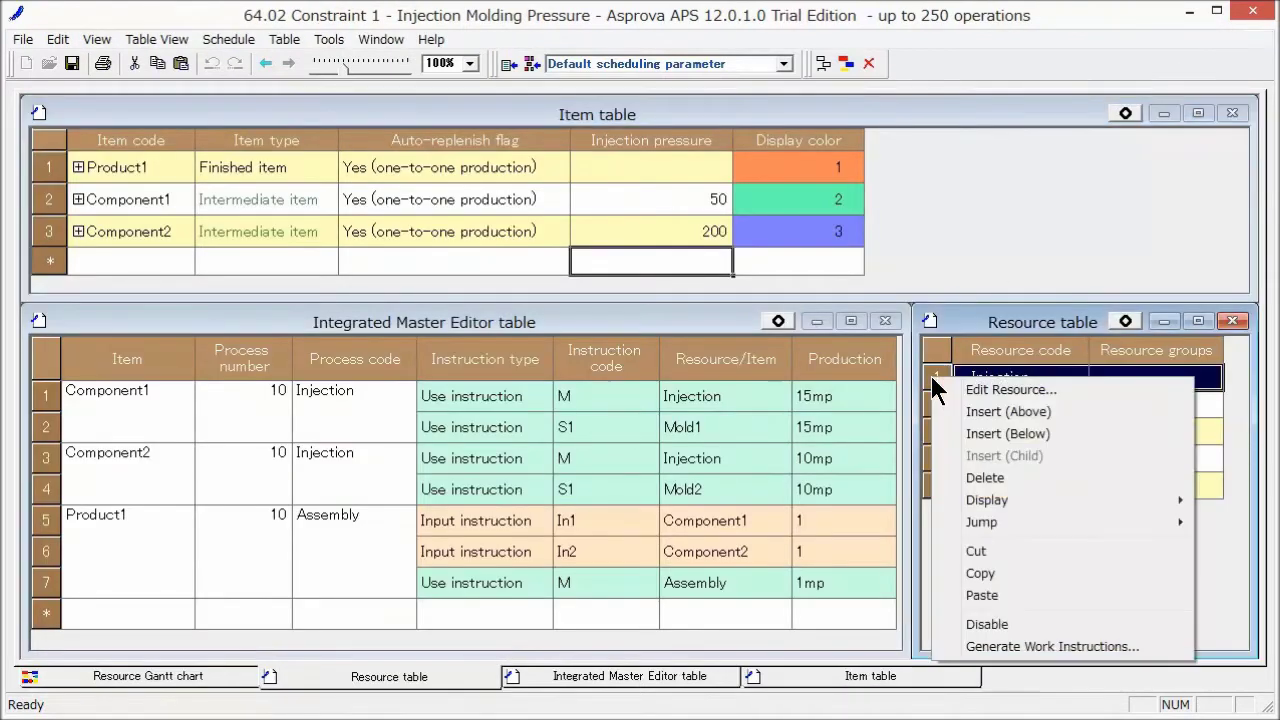
pyautogui.click(942, 555)
pyautogui.click(936, 459)
pyautogui.rightClick(936, 462)
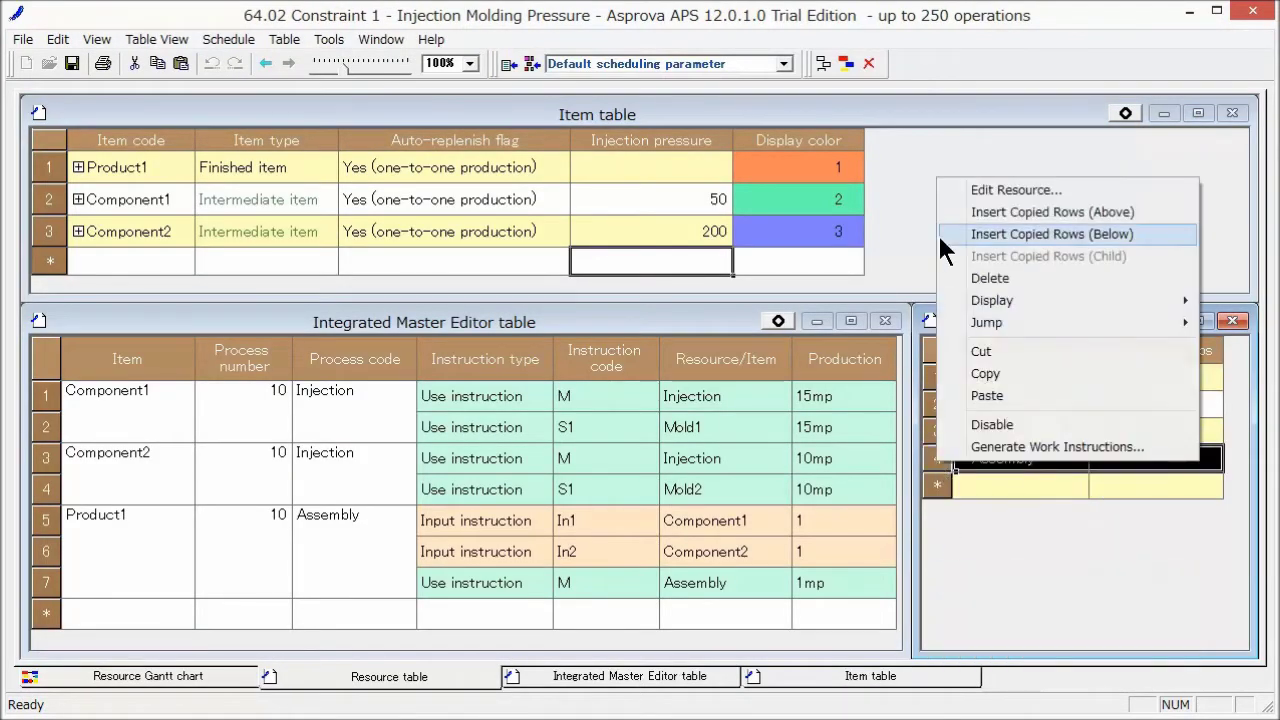
pyautogui.click(943, 243)
pyautogui.rightClick(936, 485)
pyautogui.click(962, 263)
pyautogui.rightClick(936, 512)
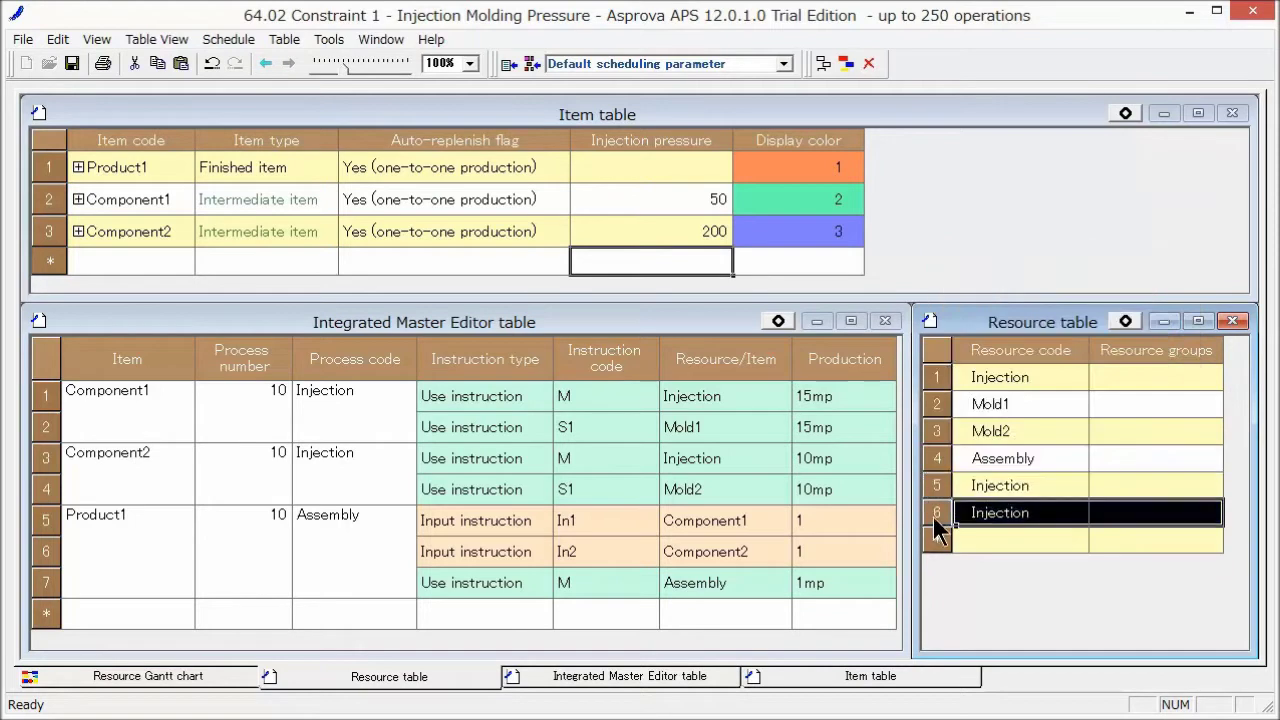
pyautogui.click(942, 288)
# Step: Rename the three copied resources to Injection1, Injection2 and Injection3
pyautogui.click(1042, 485)
pyautogui.write('1')
pyautogui.click(1043, 512)
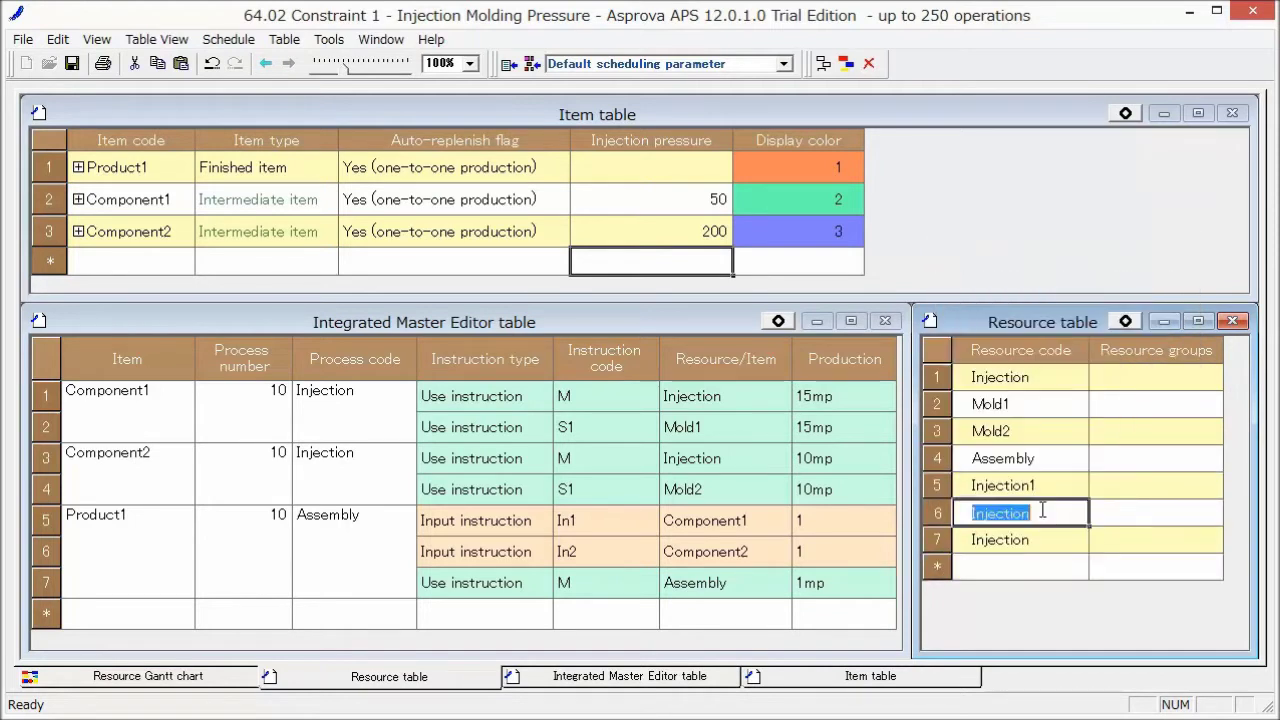
pyautogui.click(1043, 512)
pyautogui.write('2')
pyautogui.click(1045, 539)
pyautogui.click(1045, 539)
pyautogui.write('3')
pyautogui.click(1100, 486)
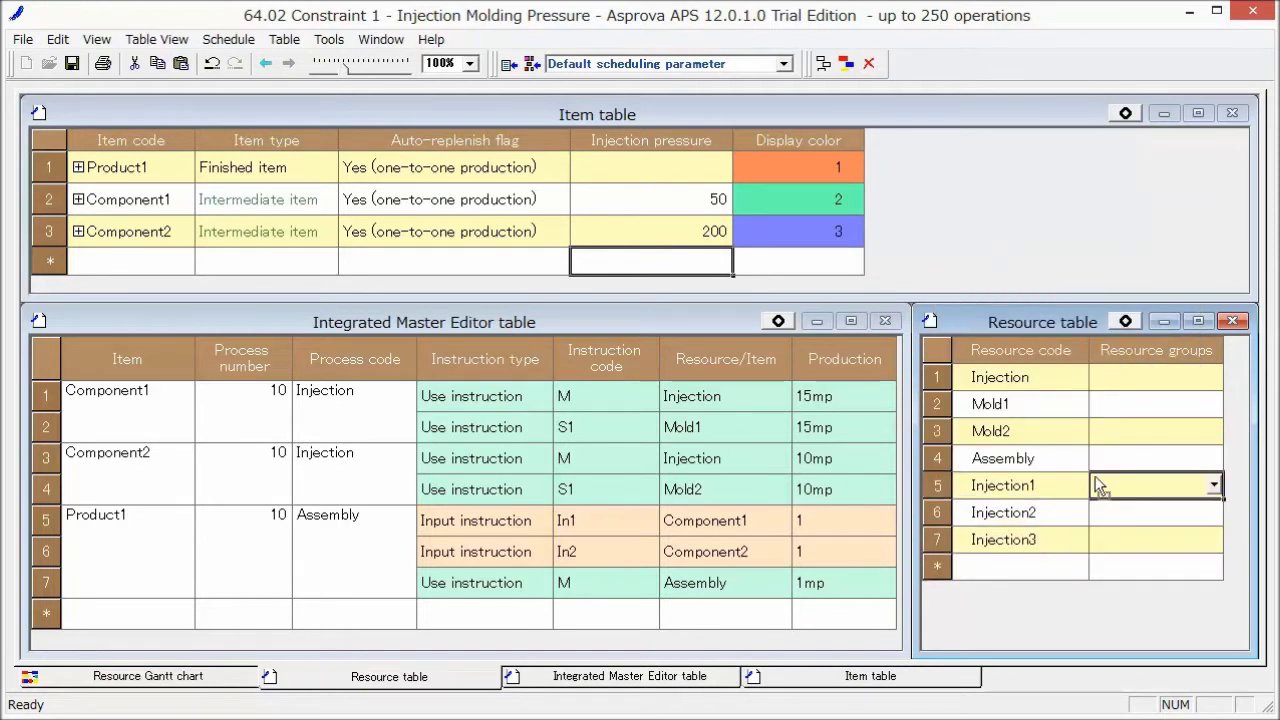
# Step: Paste Injection as the resource group for rows 5–7, refresh, and expand the Injection group
pyautogui.click(1046, 374)
pyautogui.rightClick(1046, 374)
pyautogui.click(1060, 240)
pyautogui.moveTo(1130, 485); pyautogui.dragTo(1145, 538)
pyautogui.rightClick(1145, 538)
pyautogui.click(1165, 643)
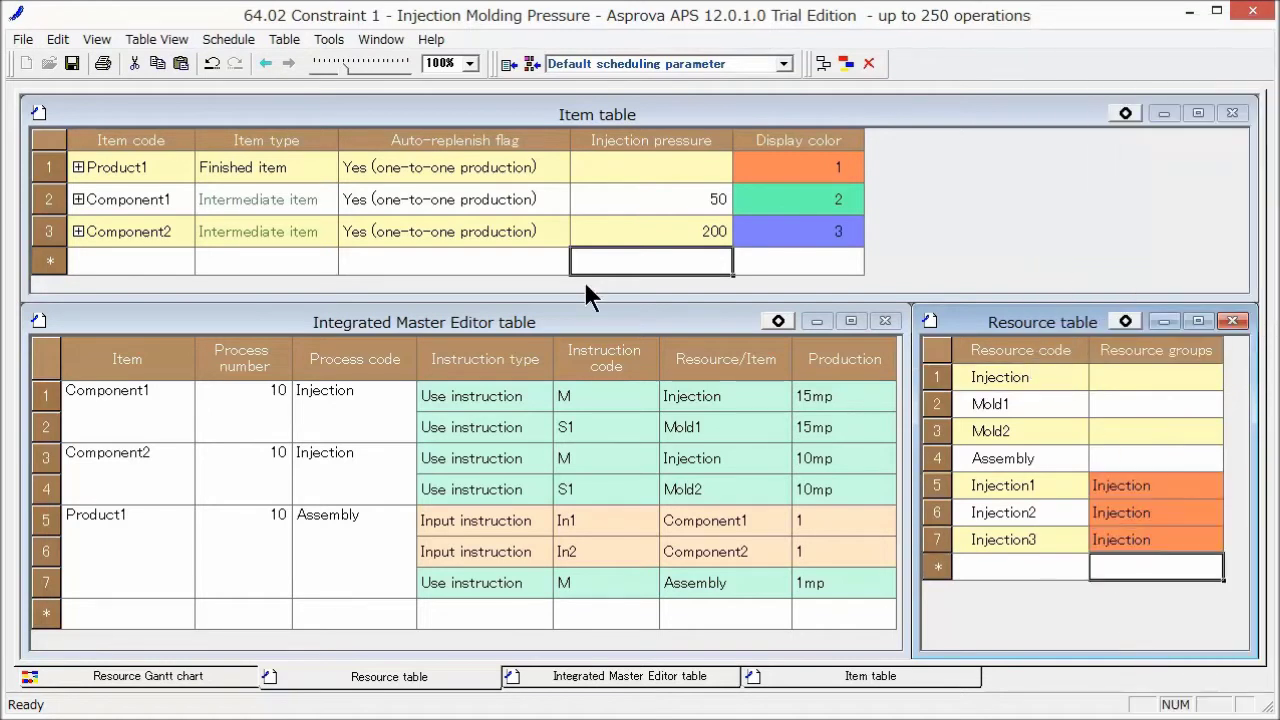
pyautogui.click(97, 40)
pyautogui.click(103, 303)
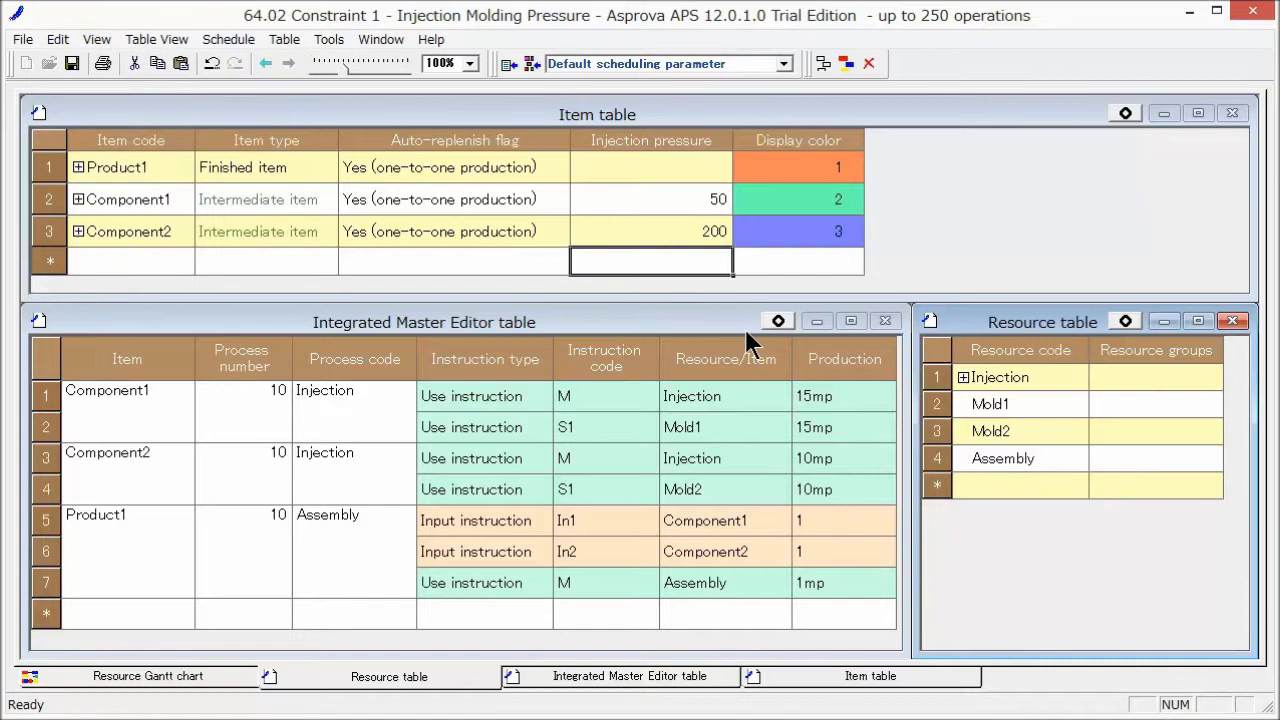
pyautogui.click(962, 377)
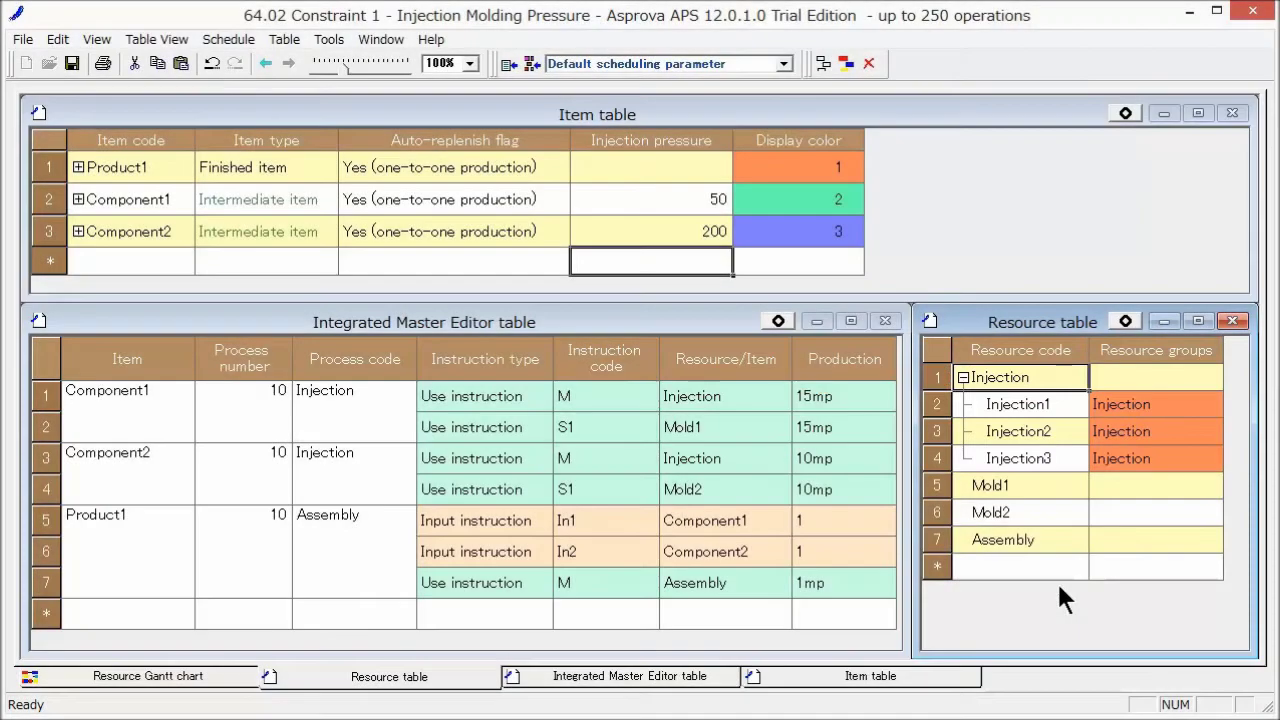
# Step: Maximize the Resource Gantt chart and give Injection2 a pressure range of 40–100 t
pyautogui.click(205, 676)
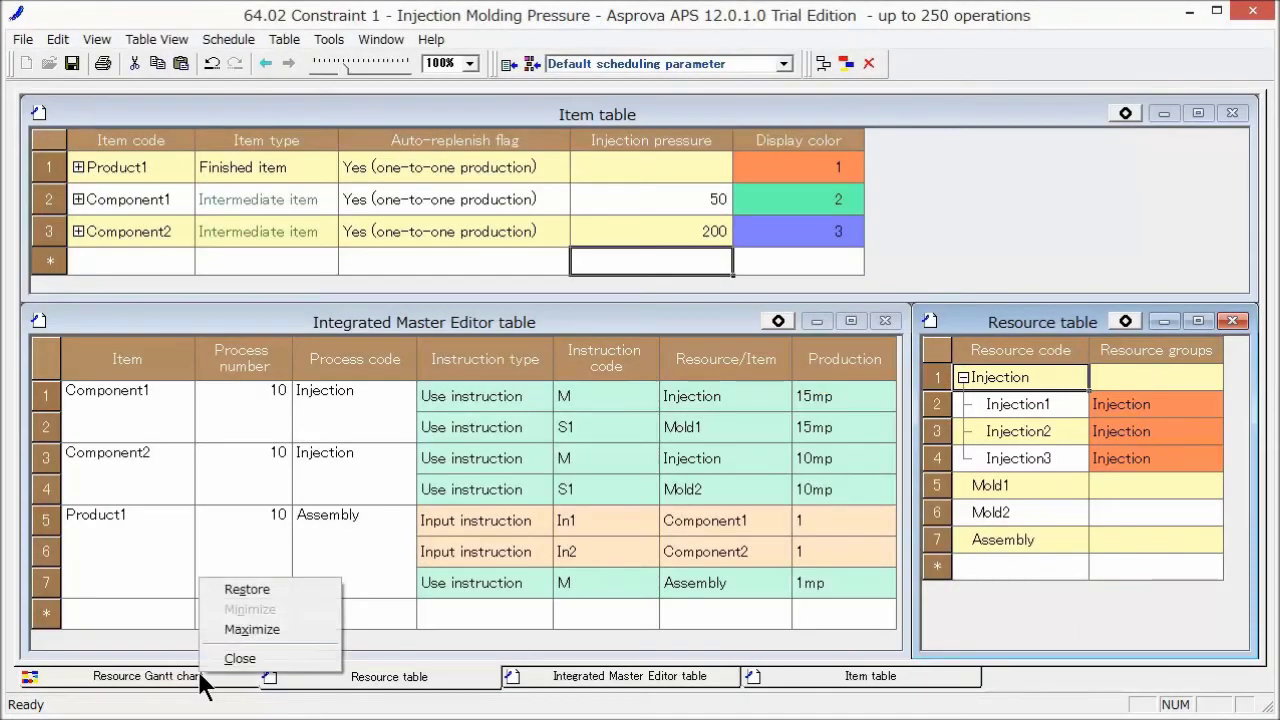
pyautogui.click(209, 628)
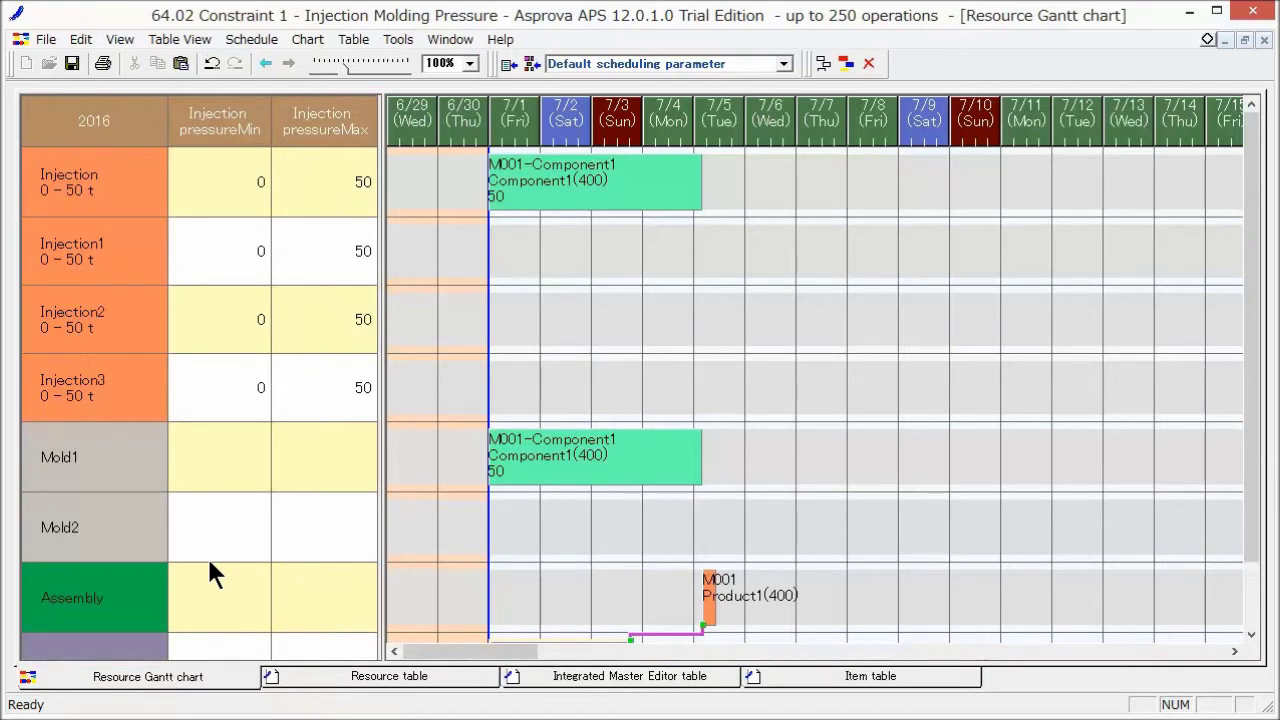
pyautogui.click(230, 331)
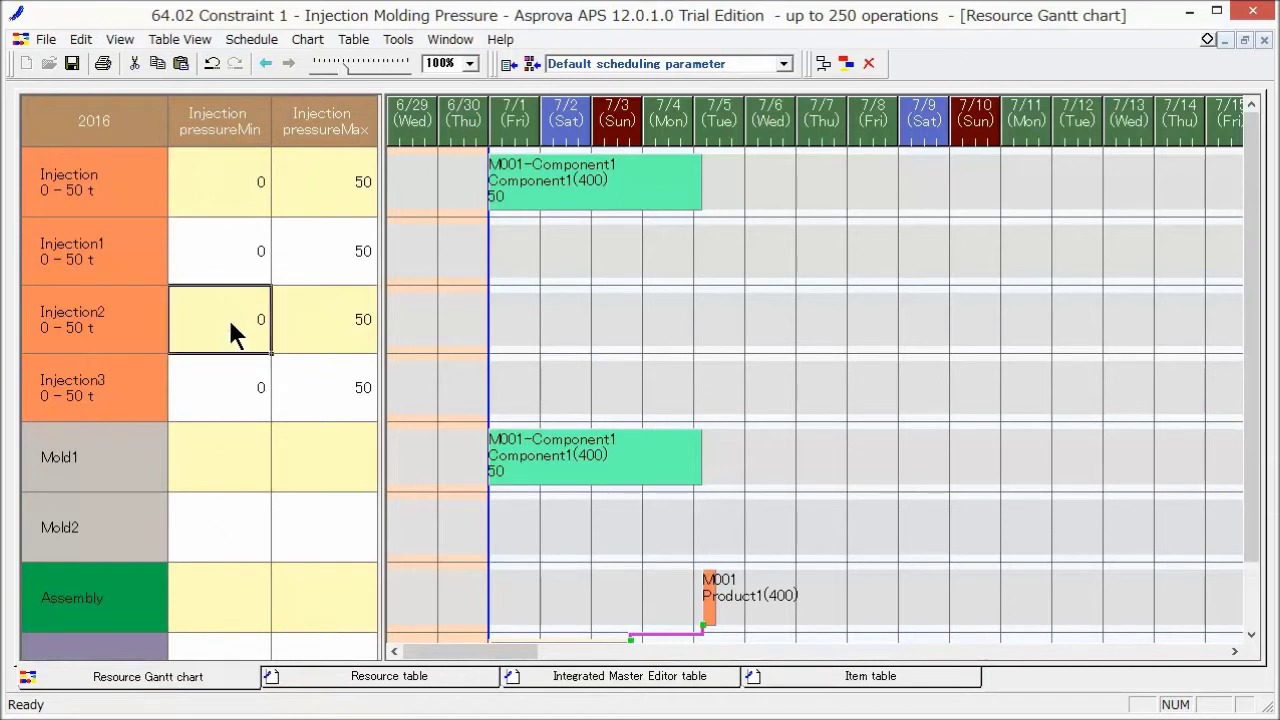
pyautogui.write('40')
pyautogui.press('Tab')
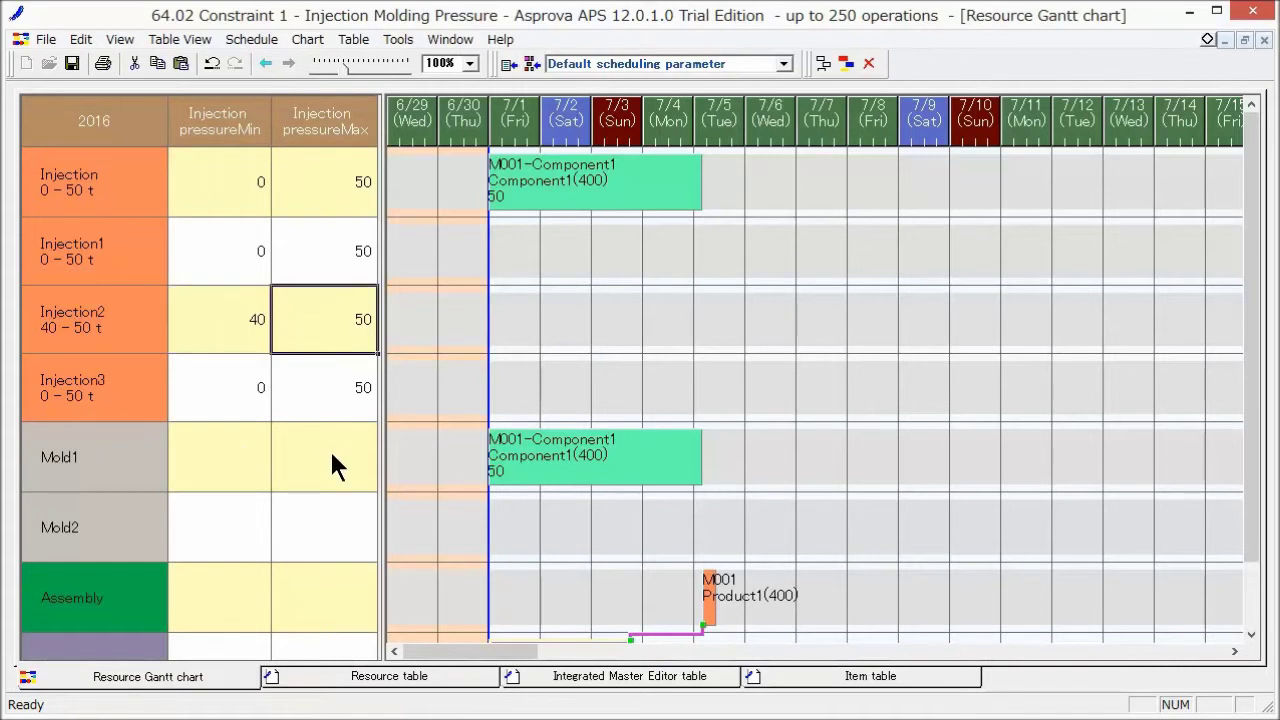
pyautogui.write('100')
pyautogui.press('Return')
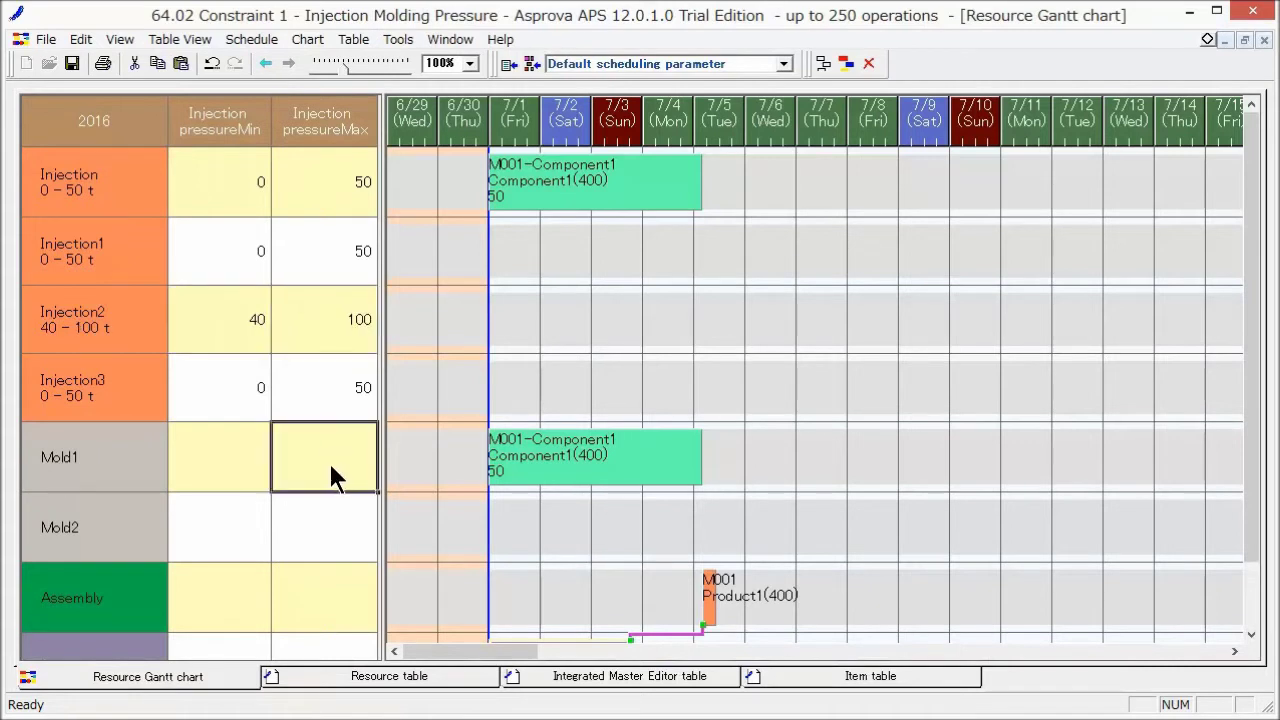
# Step: Give Injection3 a pressure range of 80–200 t
pyautogui.click(257, 410)
pyautogui.write('80')
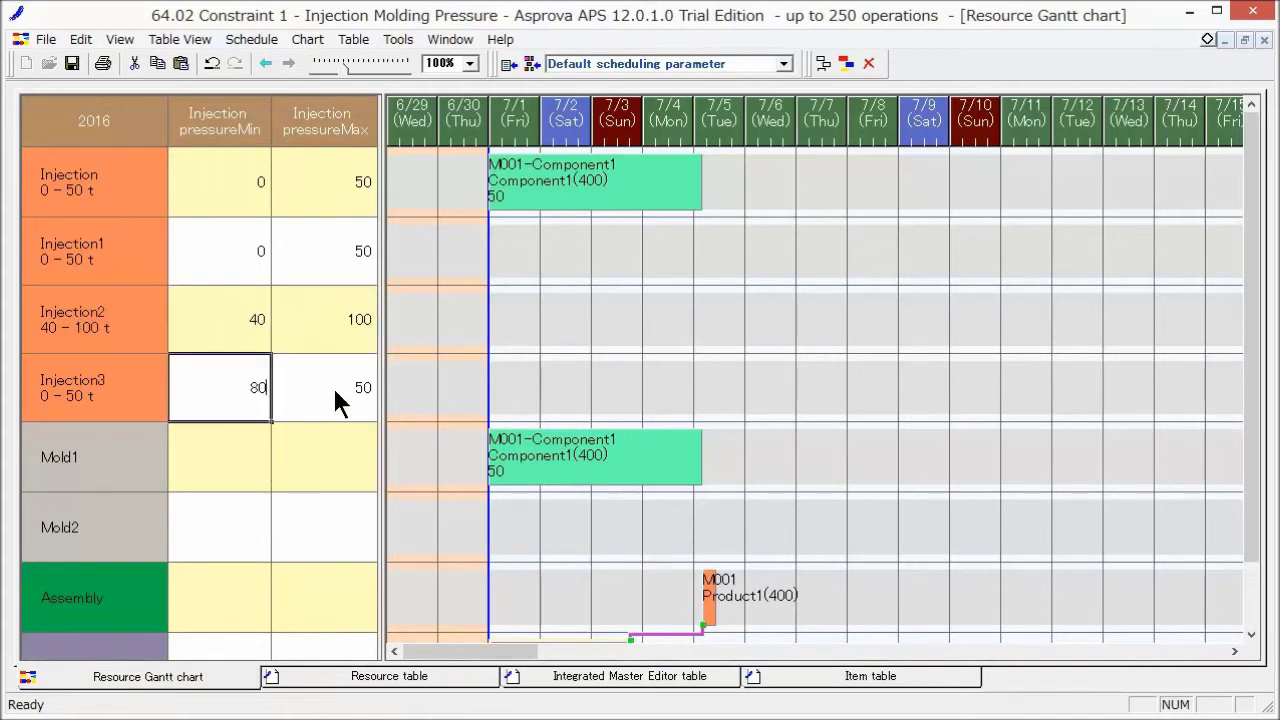
pyautogui.click(332, 385)
pyautogui.write('200')
pyautogui.press('Return')
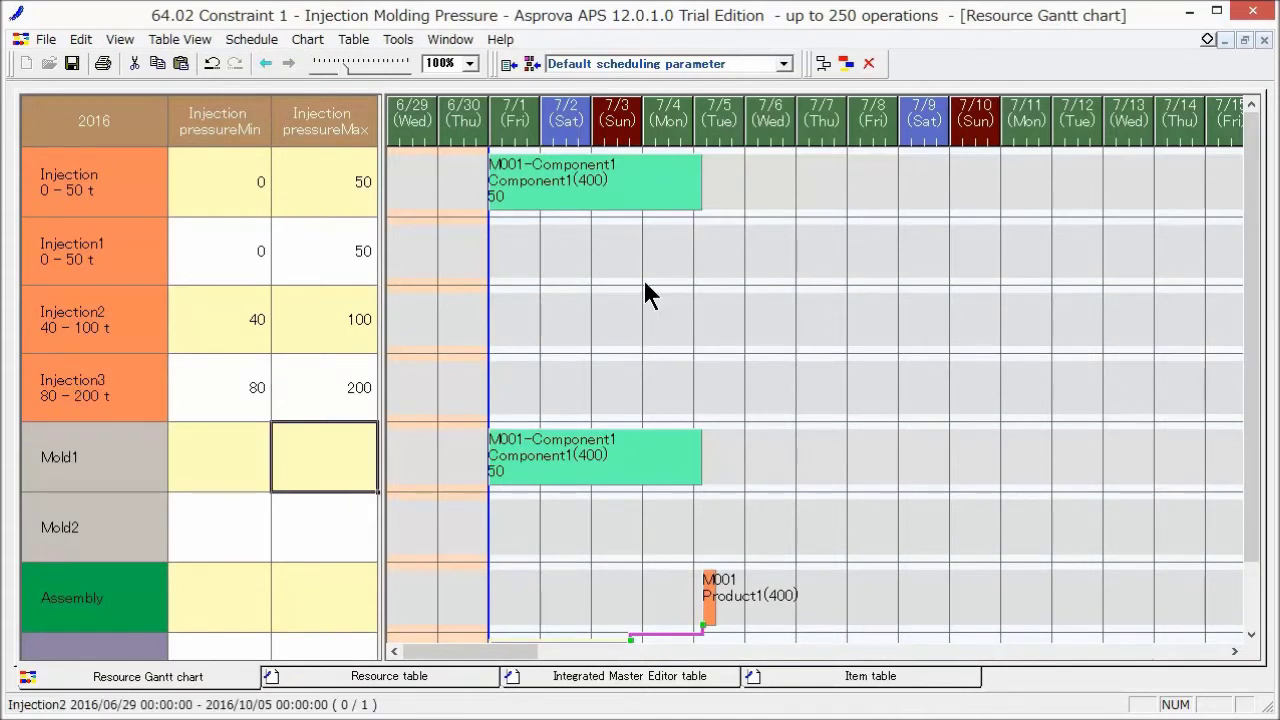
# Step: Reschedule, test dragging Component1 onto Injection2, undo that move, and select Component2 on Injection3
pyautogui.click(845, 64)
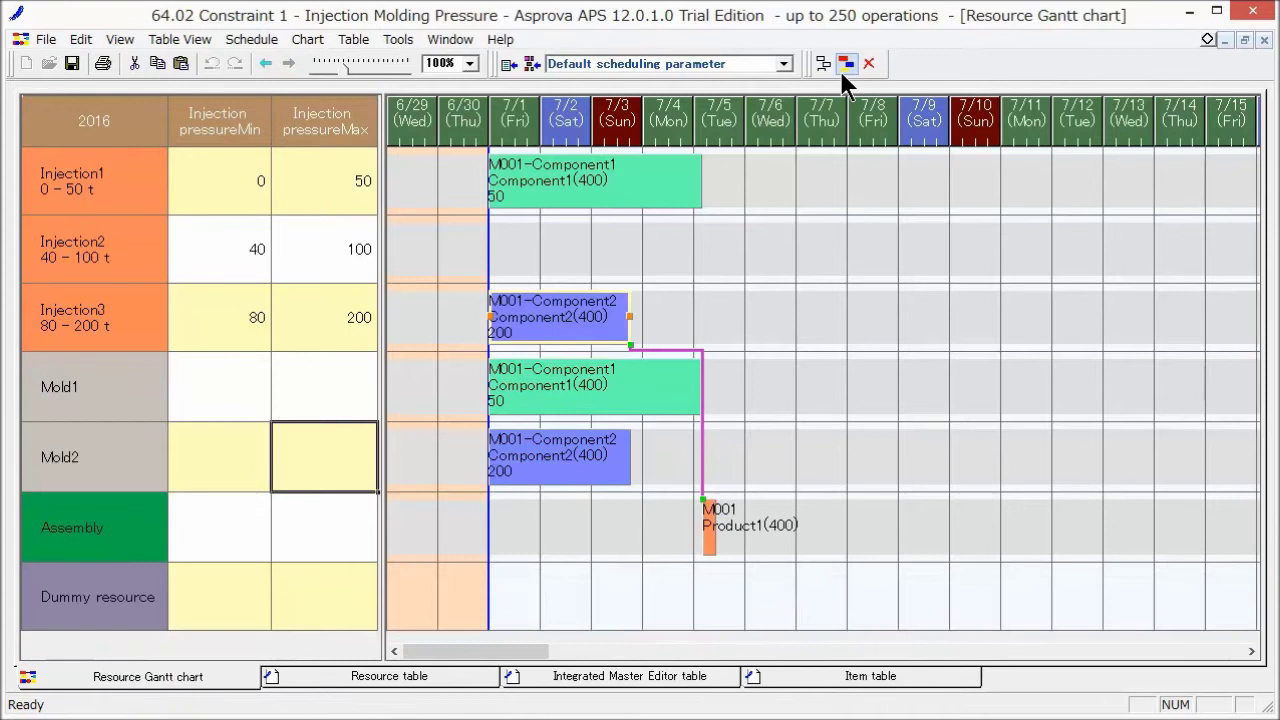
pyautogui.click(676, 186)
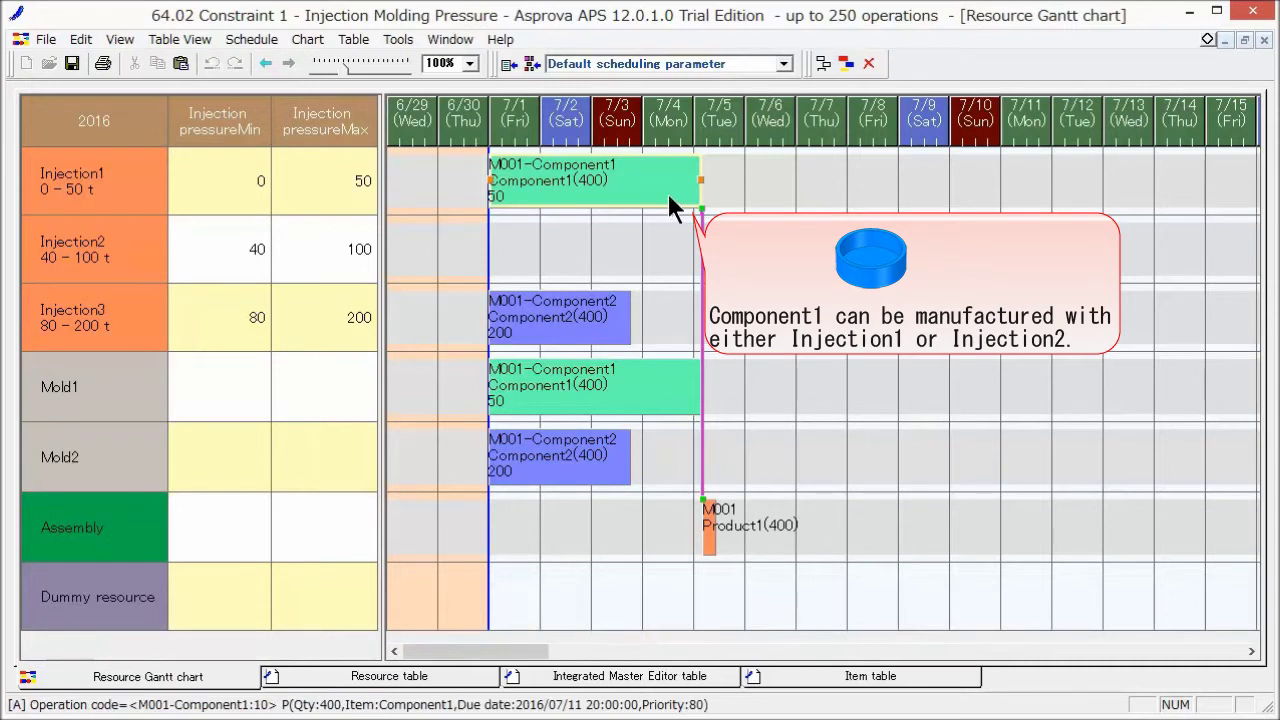
pyautogui.moveTo(666, 190)
pyautogui.mouseDown()
pyautogui.moveTo(645, 183)
pyautogui.moveTo(651, 240)
pyautogui.moveTo(649, 190)
pyautogui.mouseUp()
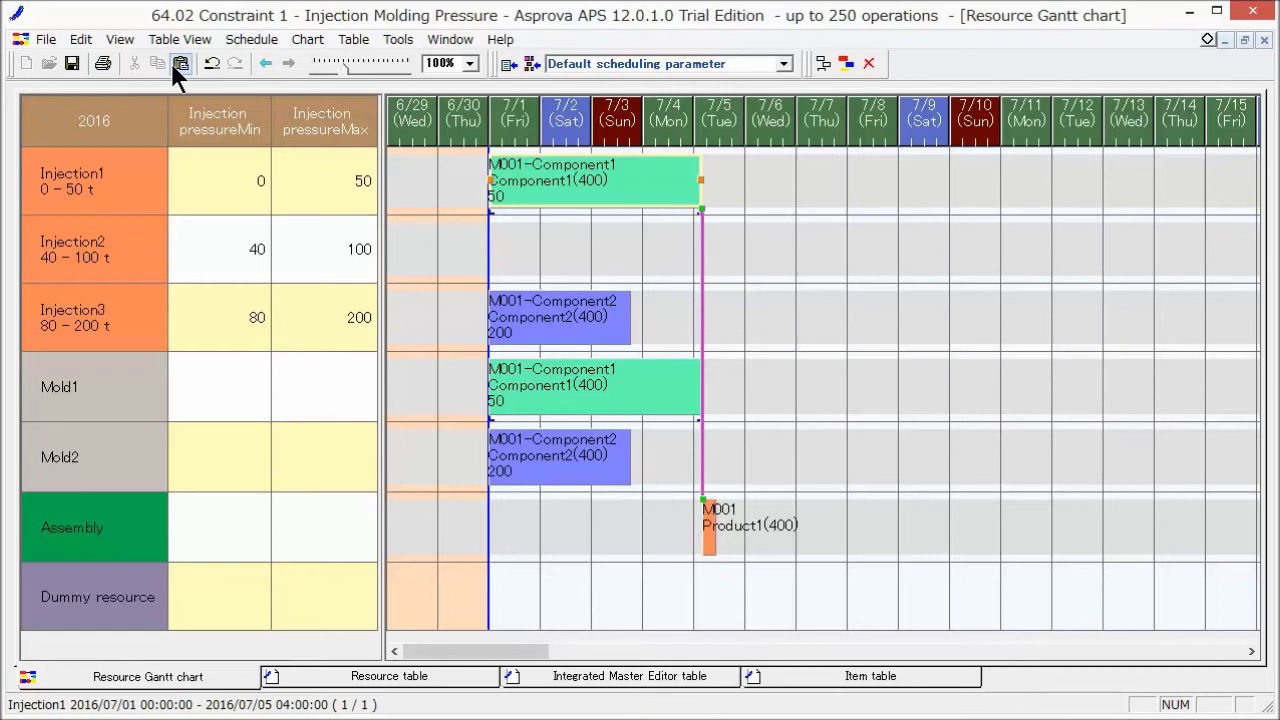
pyautogui.click(206, 64)
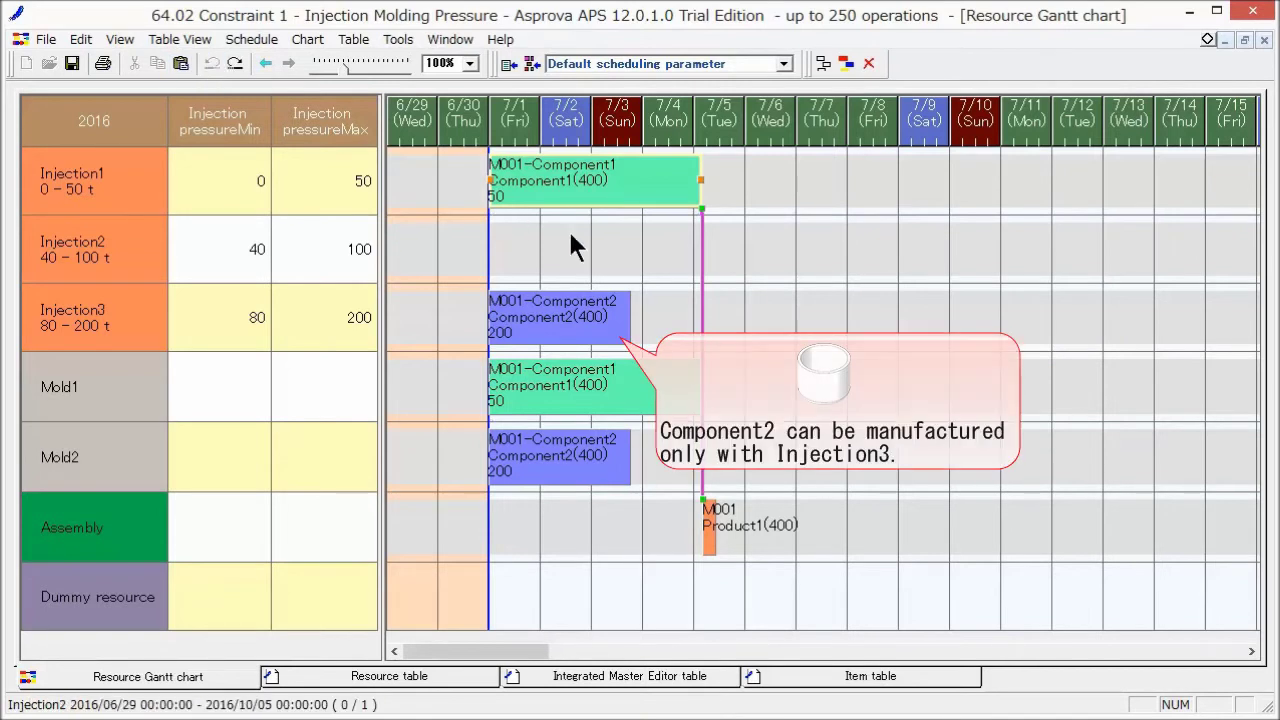
pyautogui.click(620, 320)
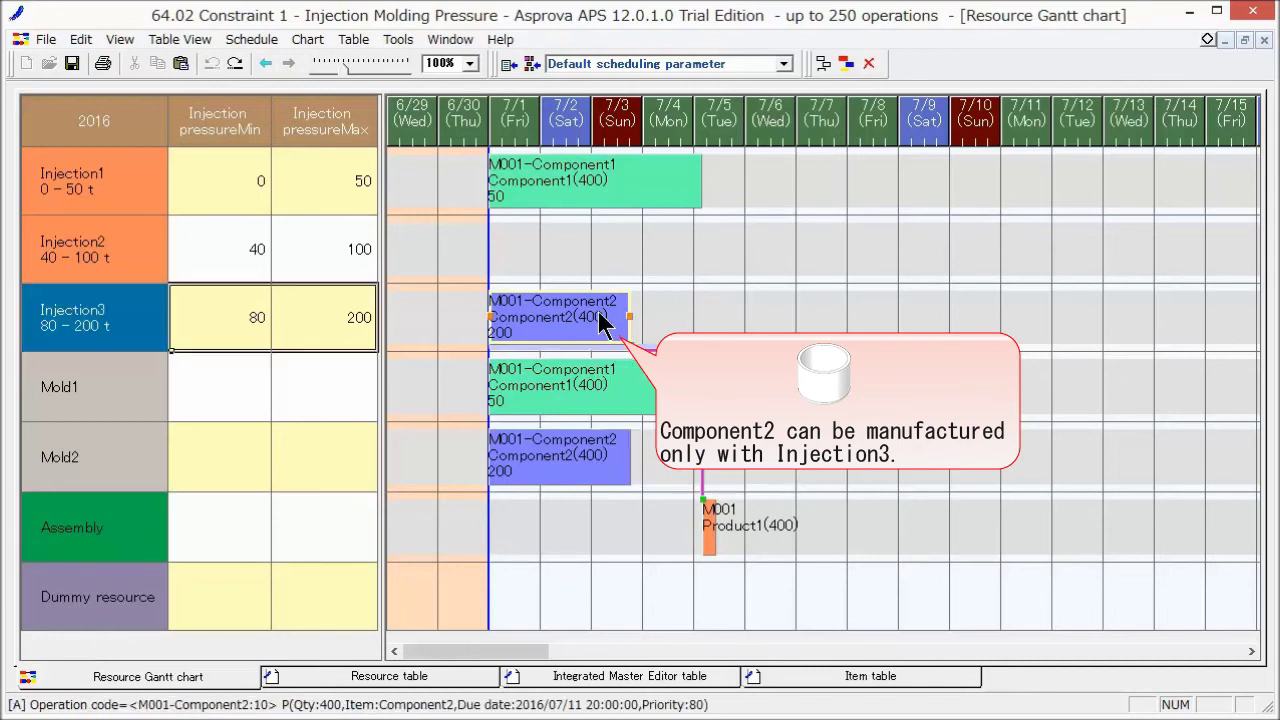
pyautogui.moveTo(600, 320); pyautogui.dragTo(603, 250)
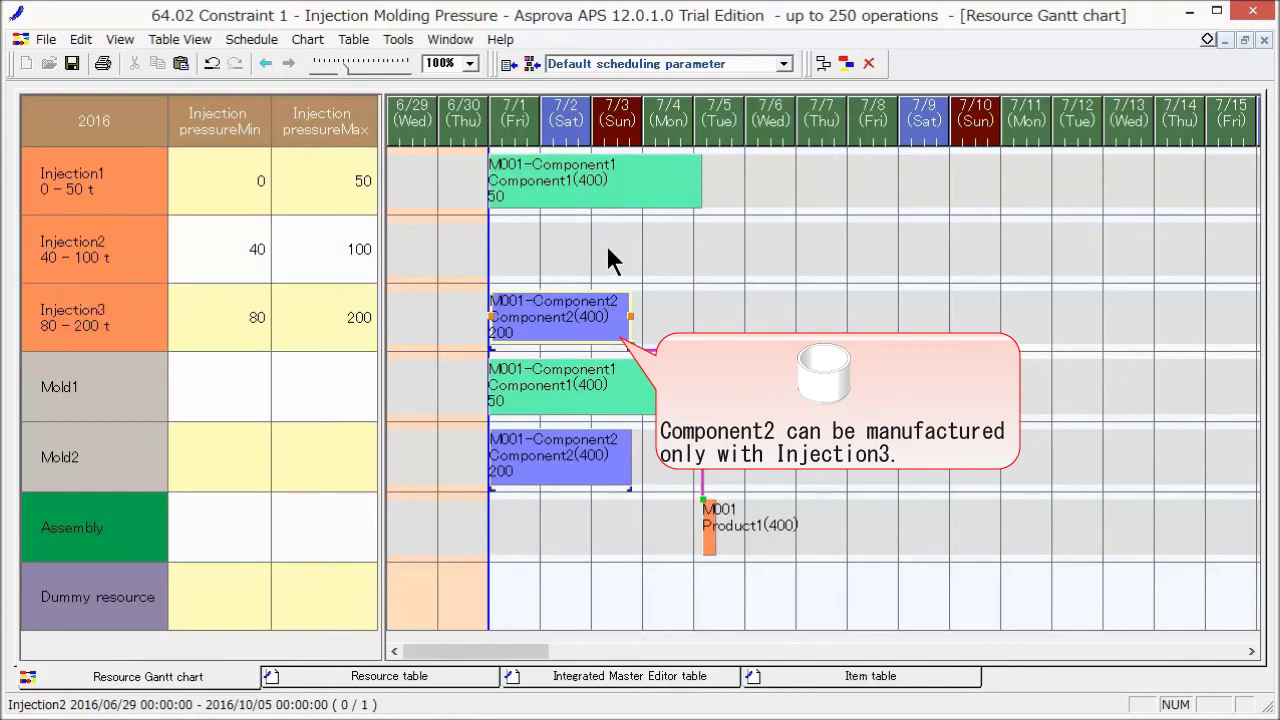